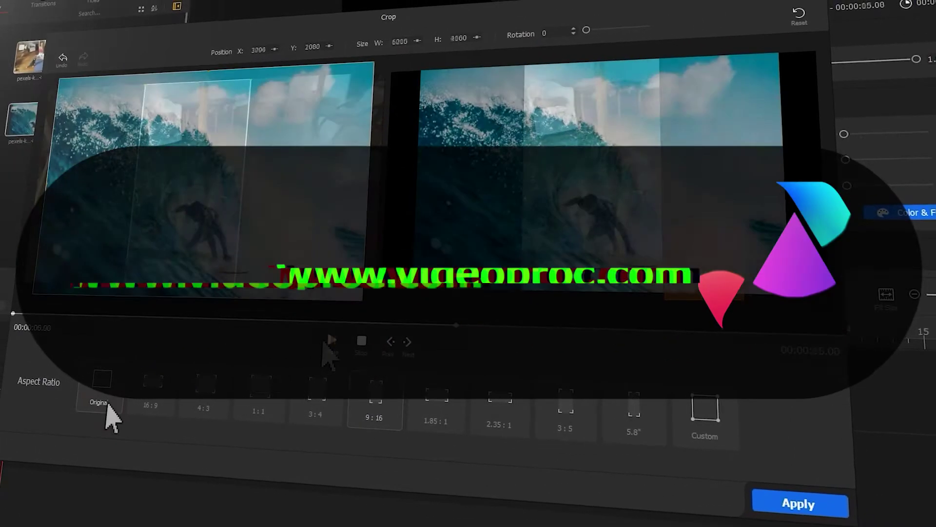
Choose the 16:9 crop ratio and resize the crop frame from its top edge
left_click(146, 385)
left_click_drag(201, 87, 226, 129)
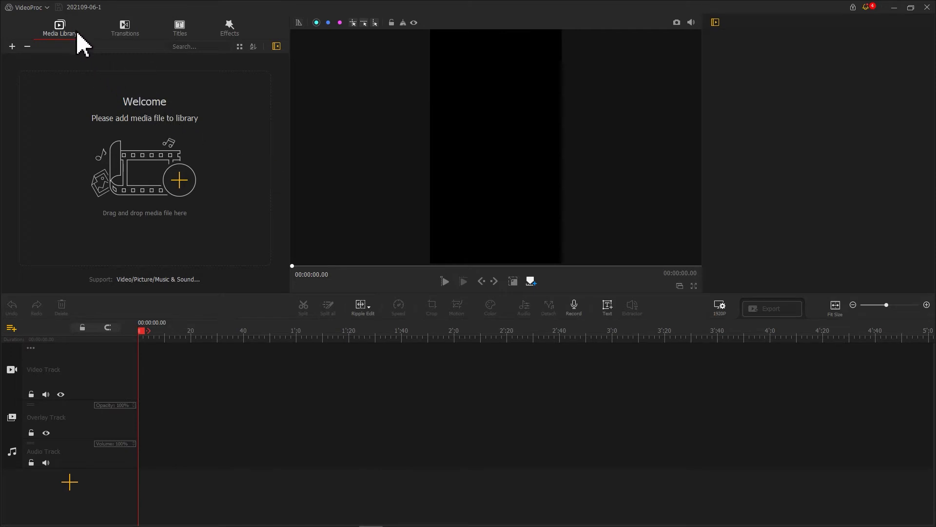
Choose New Project from the VideoProc menu to bring up the Project setup dialog
left_click(22, 7)
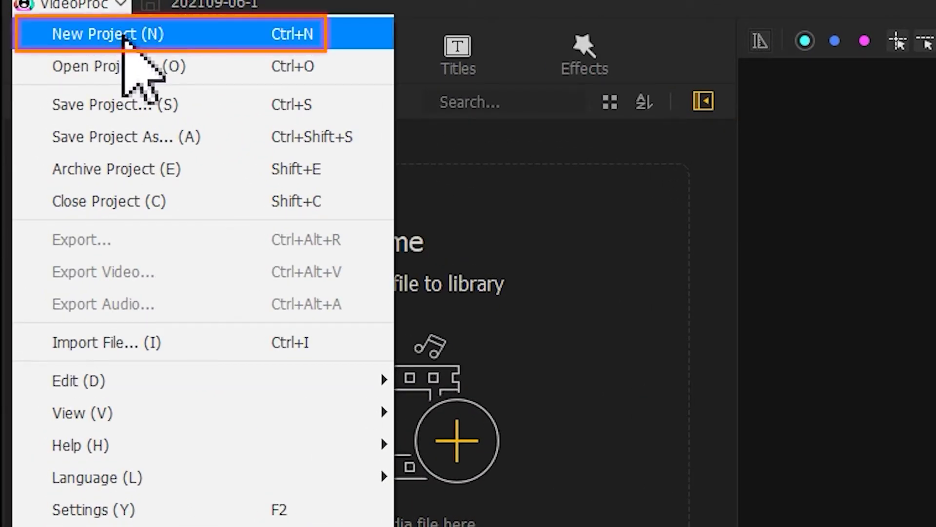
left_click(124, 35)
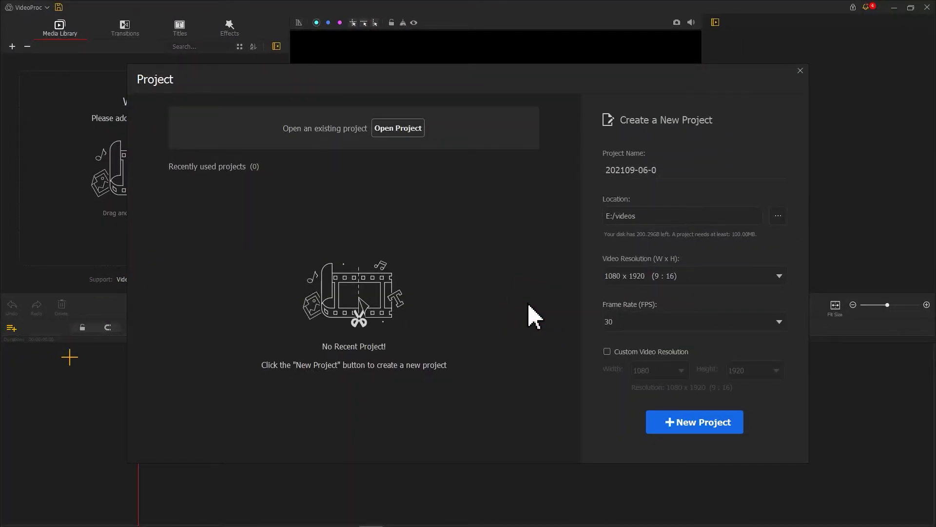
Name the new project 'Project', set 1920 x 1080 1080P at 30 fps, and create it
double_click(662, 169)
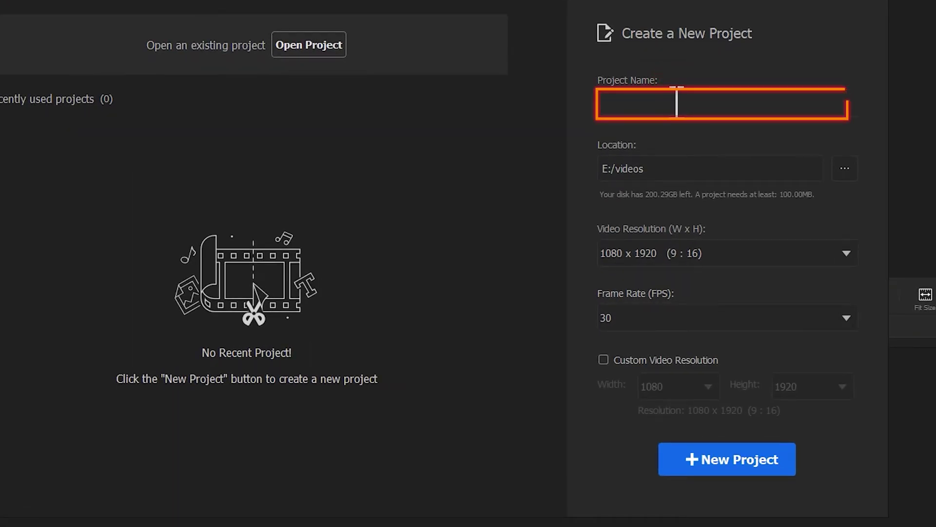
type("Project")
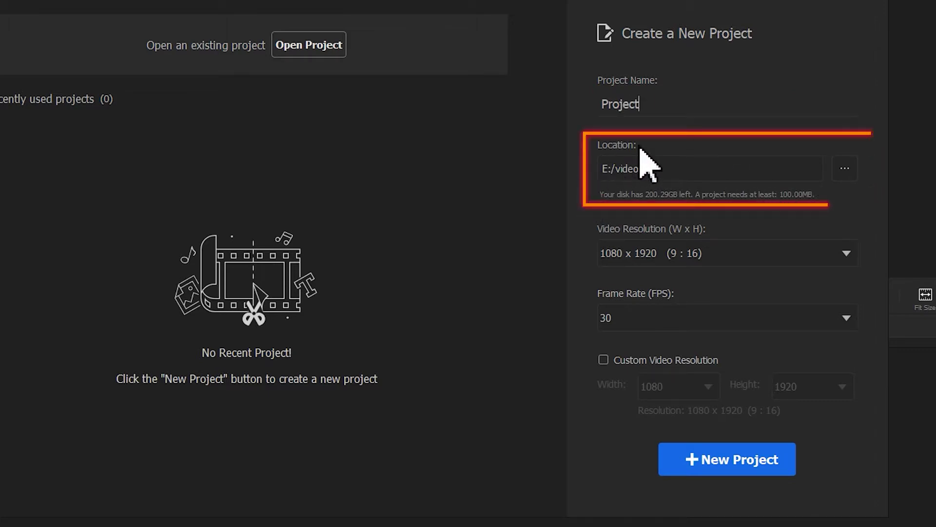
left_click(845, 253)
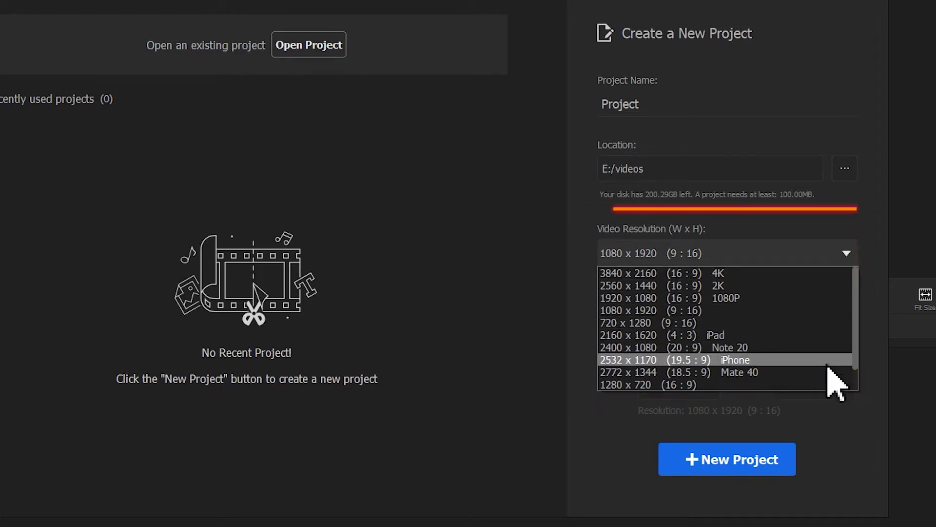
left_click_drag(854, 360, 854, 390)
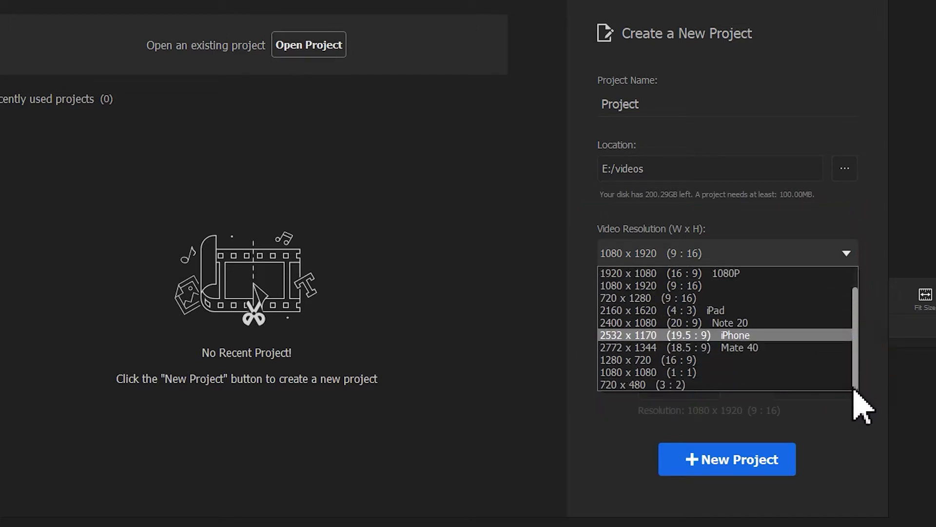
left_click(634, 273)
left_click(846, 317)
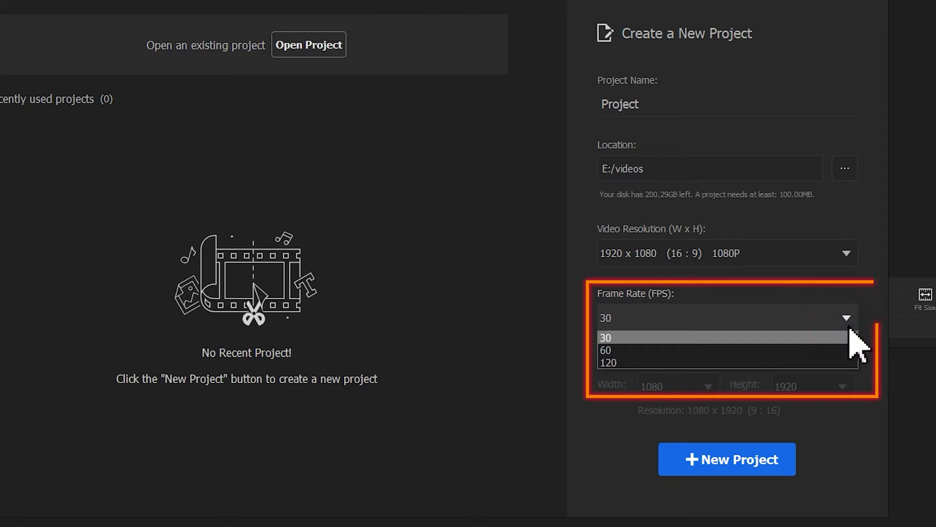
left_click(834, 339)
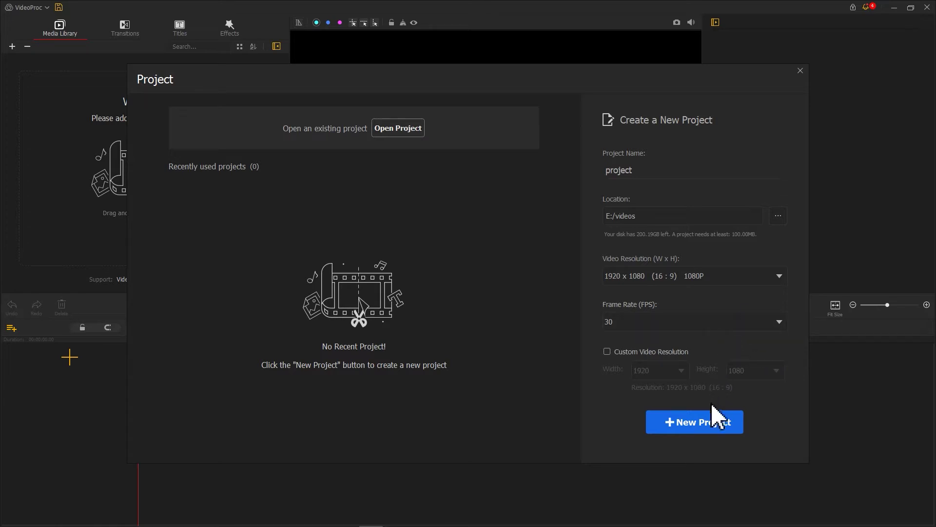
left_click(697, 429)
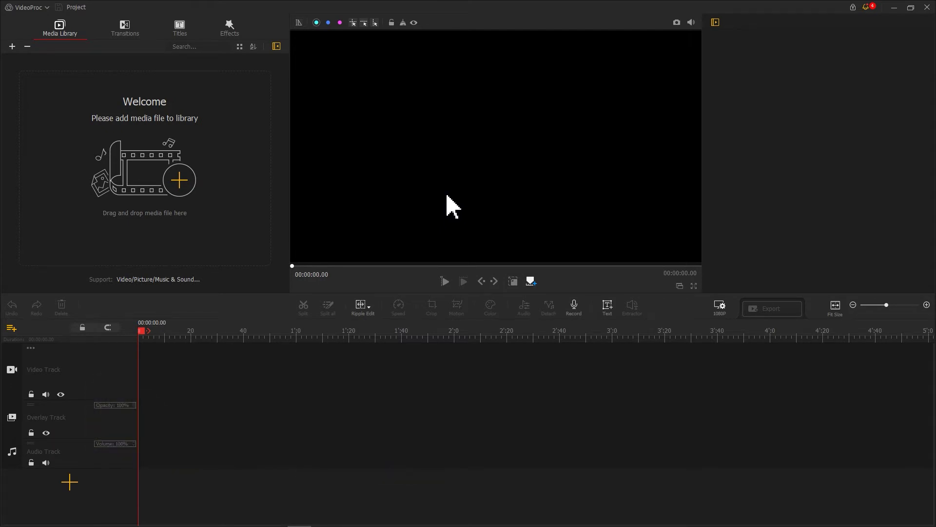
Bring up the project window with Ctrl+N and browse for an existing project file
key("ctrl+n")
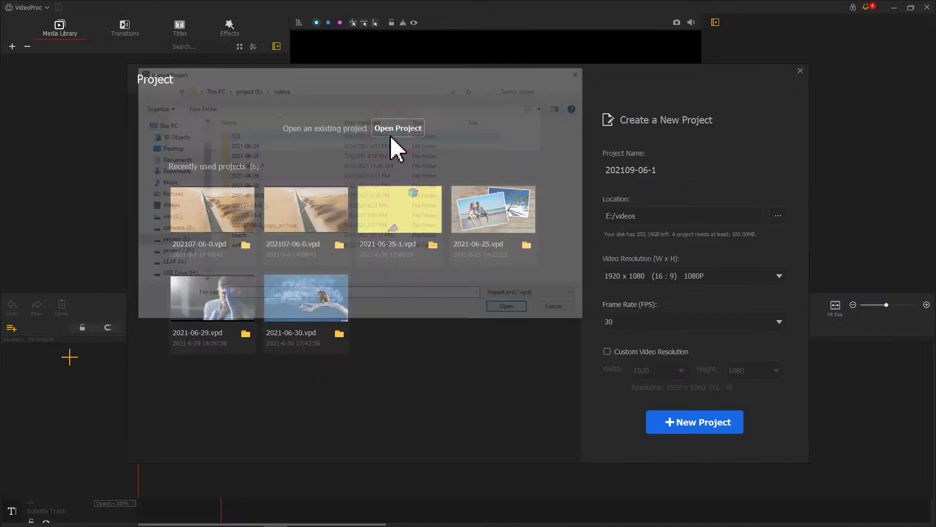
left_click(536, 156)
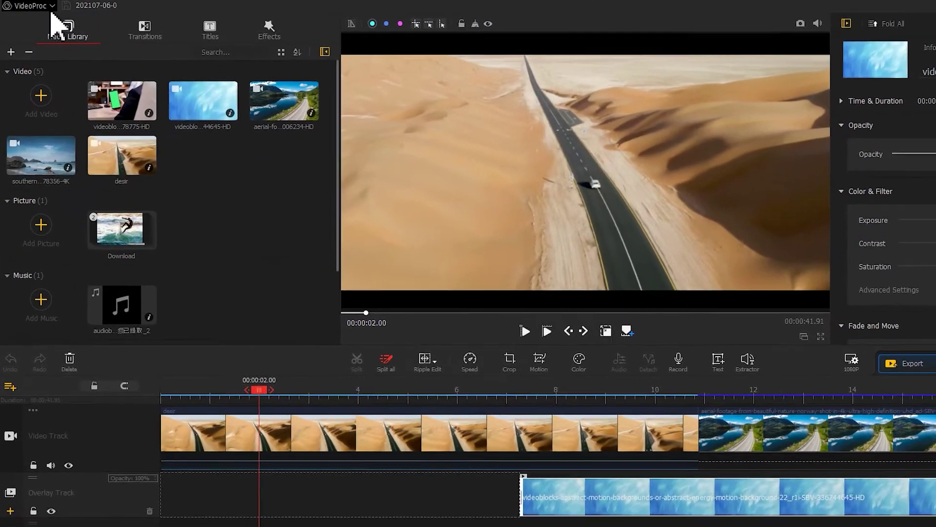
Choose Open Project from the VideoProc menu and pick the 202107-06-0.vpd file
left_click(44, 8)
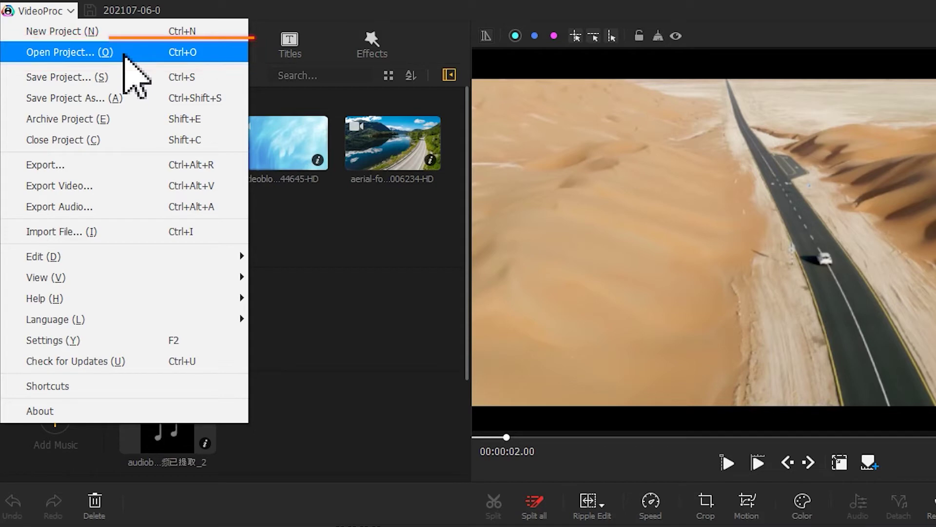
left_click(124, 53)
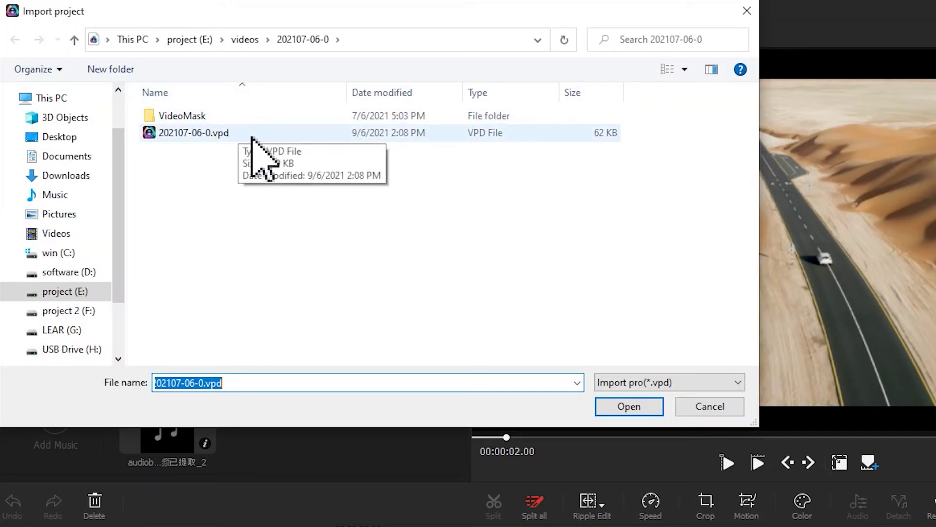
left_click(251, 137)
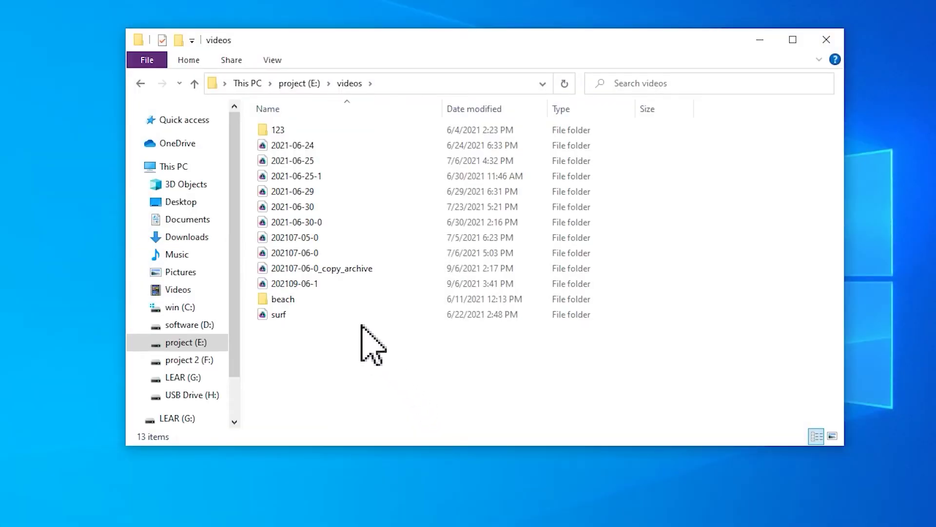
Open 202107-06-0.vpd with VideoProcVlogger.exe, making it the default app for .vpd files
double_click(301, 253)
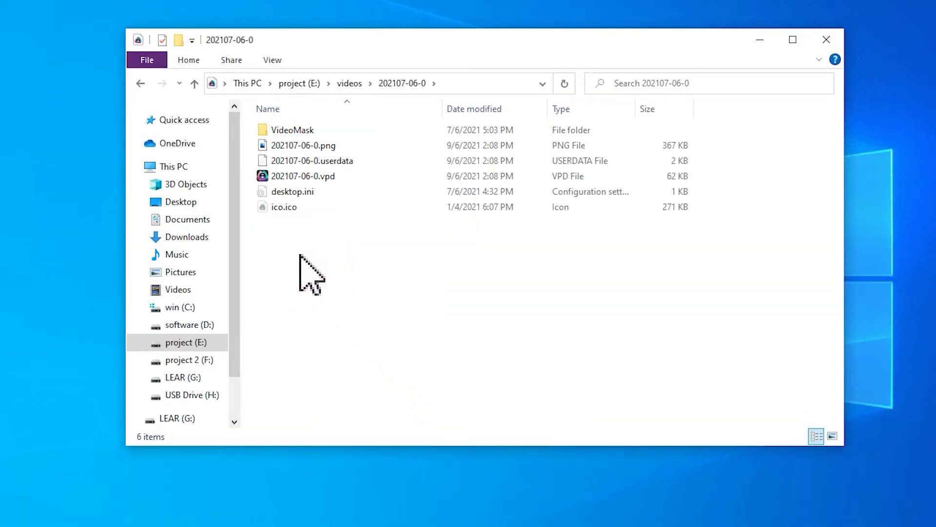
right_click(288, 177)
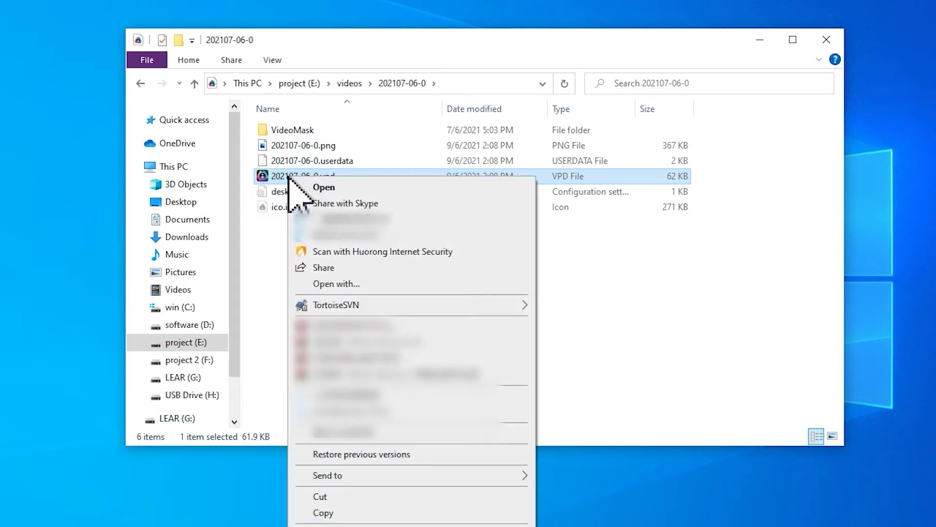
left_click(385, 284)
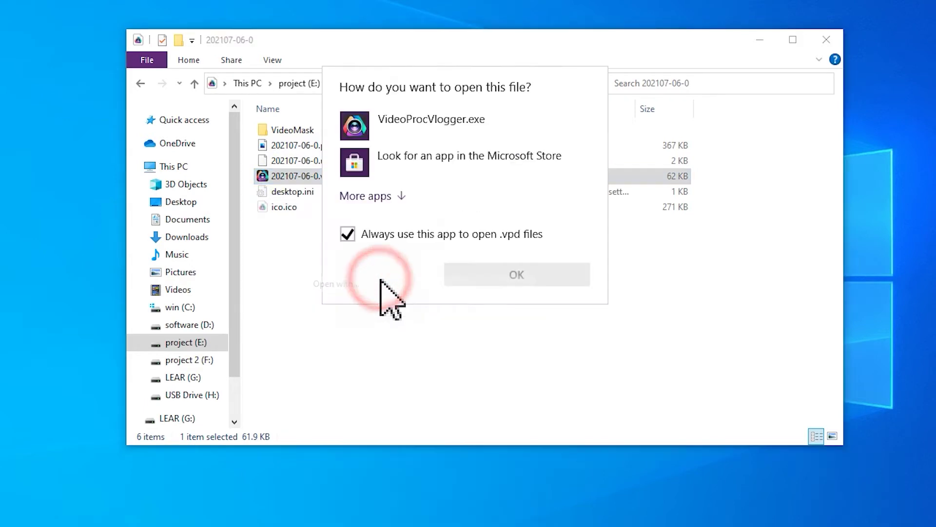
left_click(423, 130)
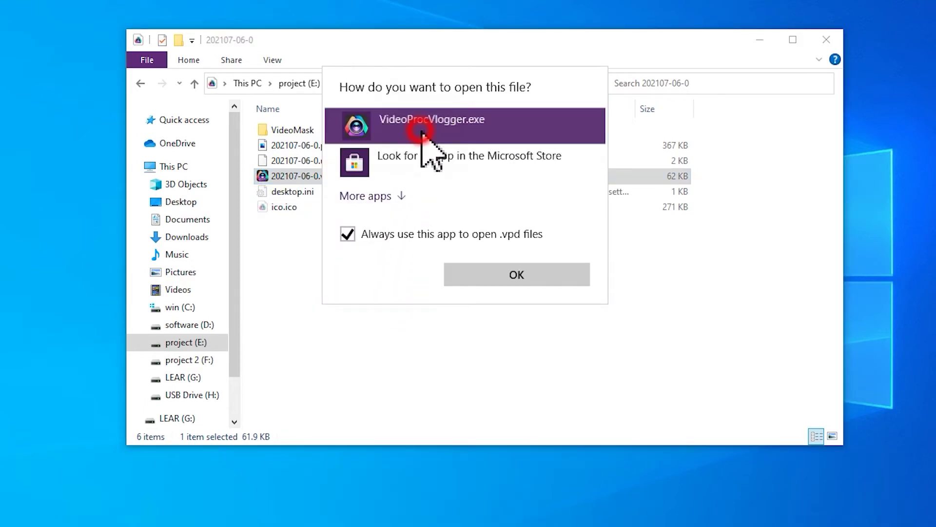
left_click(499, 280)
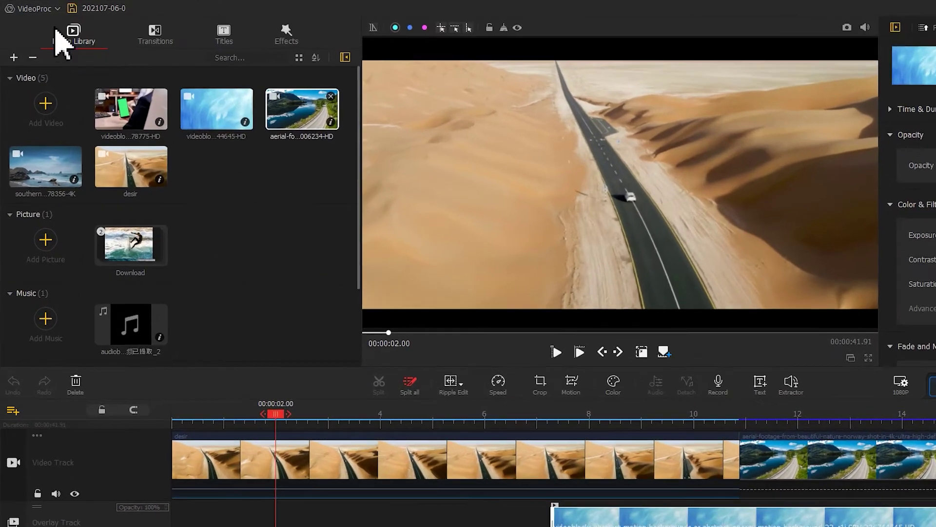
Save the project, then save a copy as 202107-06-0_copy via Save Project As
left_click(34, 9)
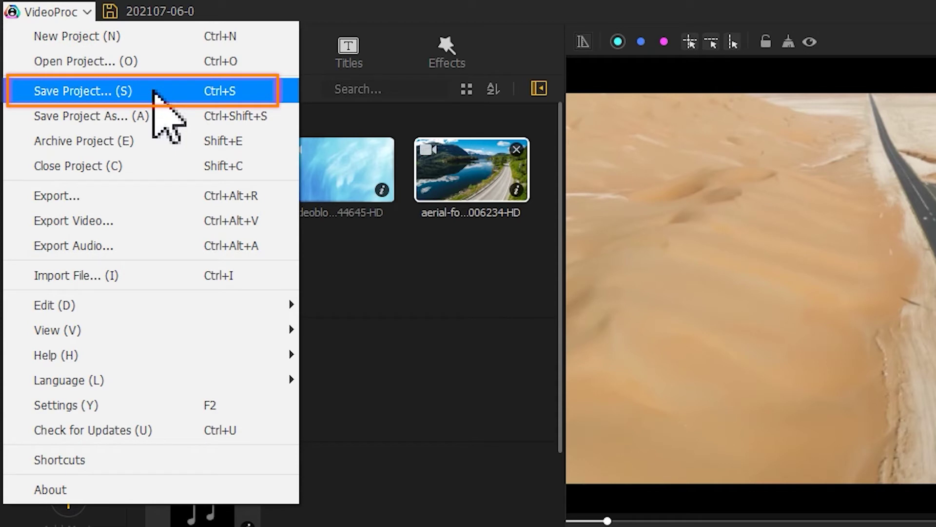
left_click(154, 92)
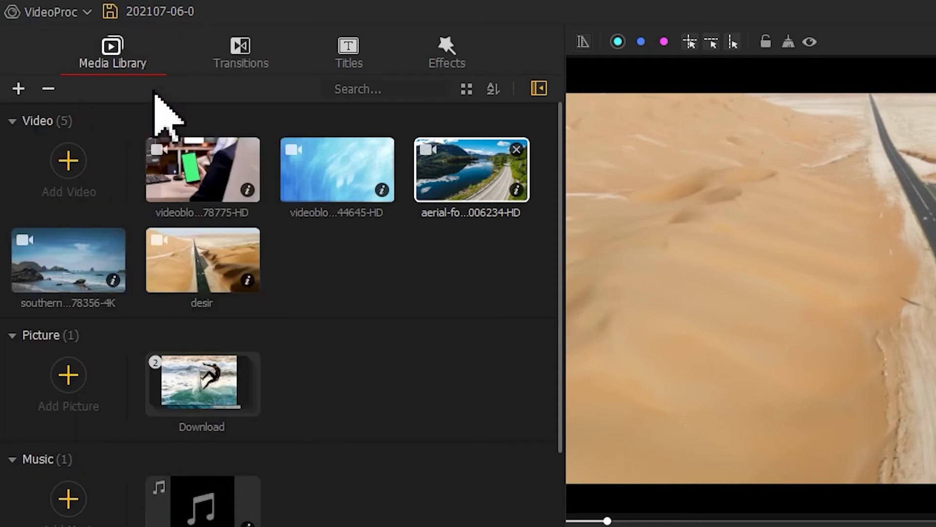
left_click(29, 11)
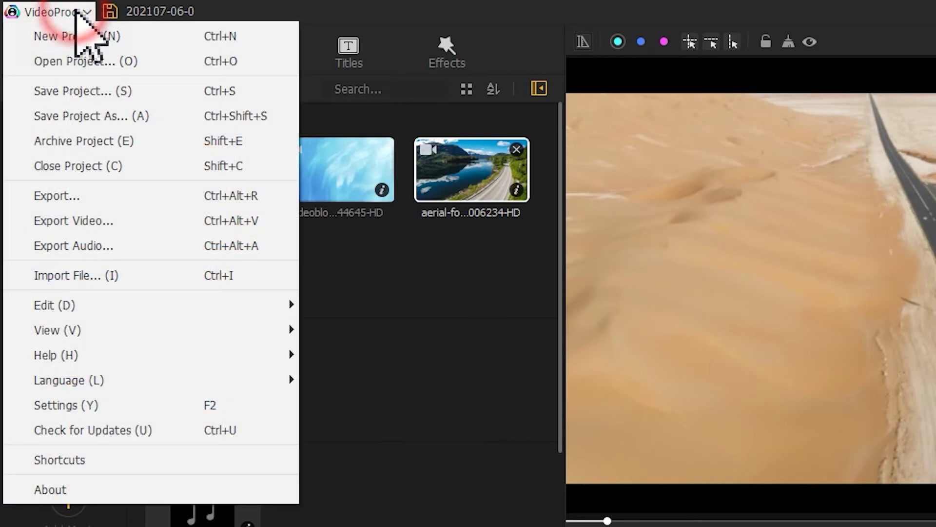
left_click(173, 120)
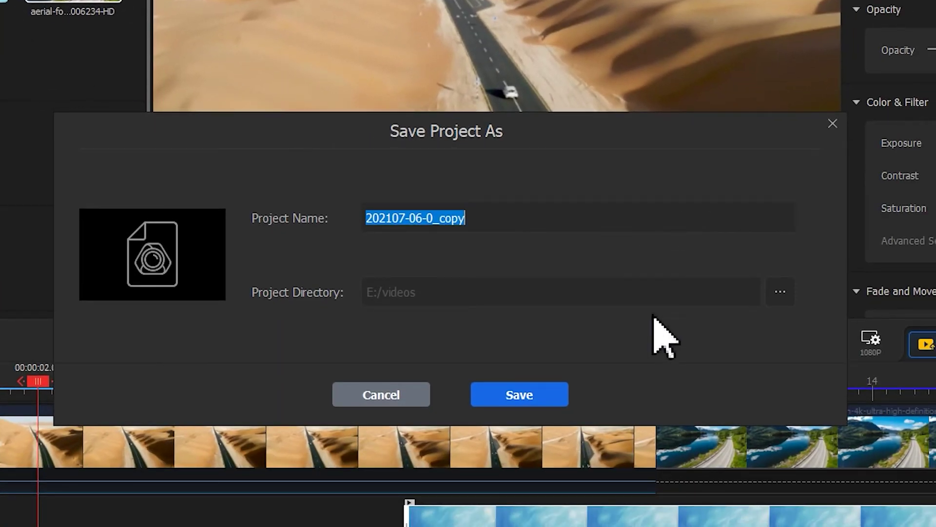
left_click(512, 395)
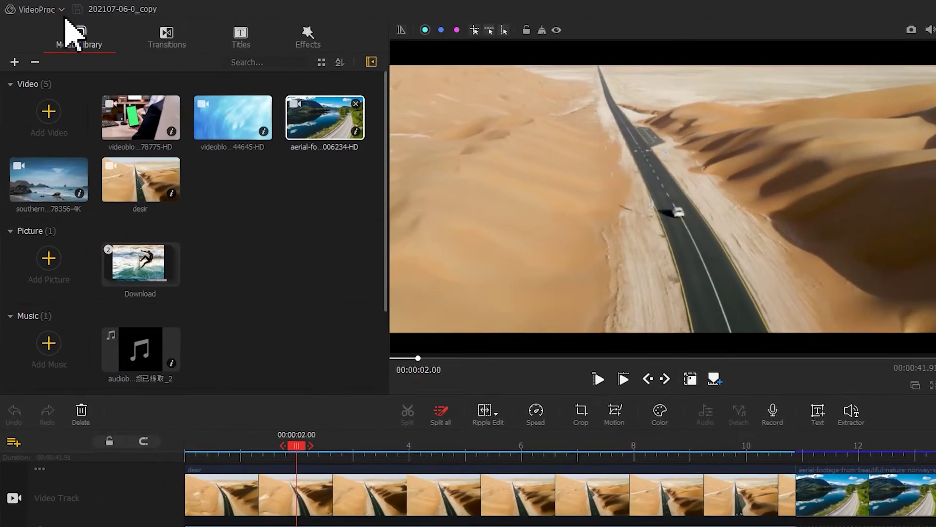
left_click(47, 8)
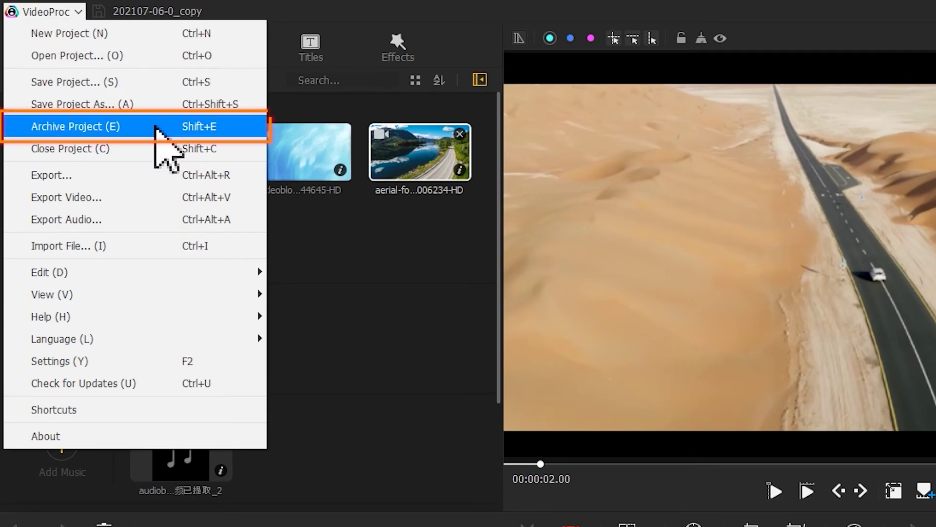
Archive the project as 202107-06-0_copy_archive, then open its folder and select all 12 files
left_click(156, 128)
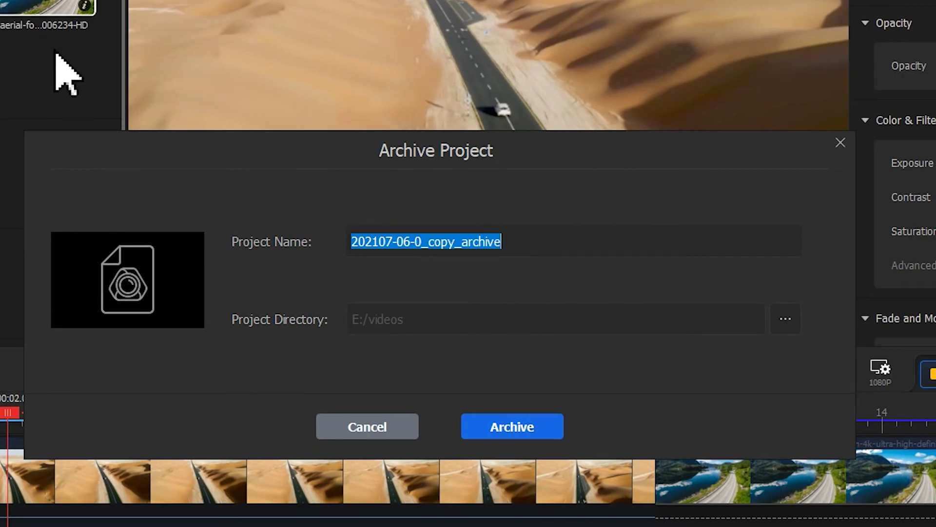
left_click(512, 431)
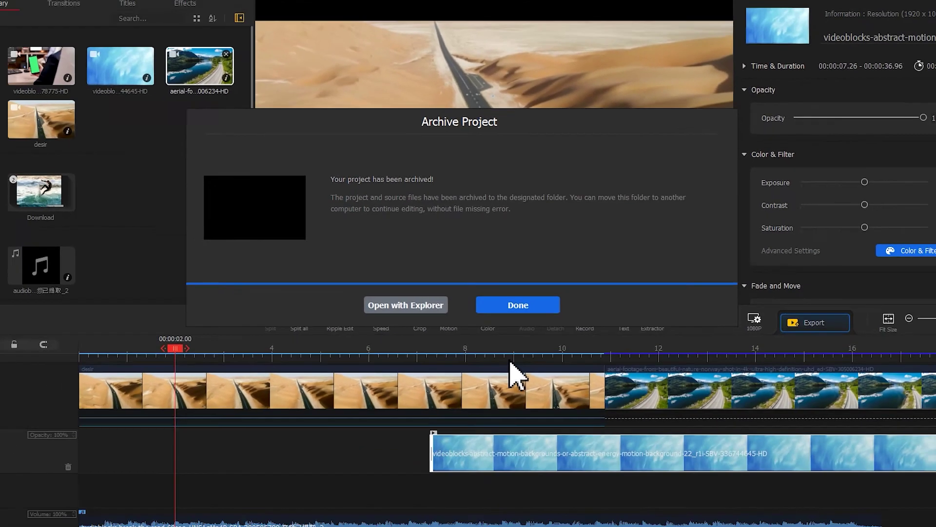
left_click(406, 304)
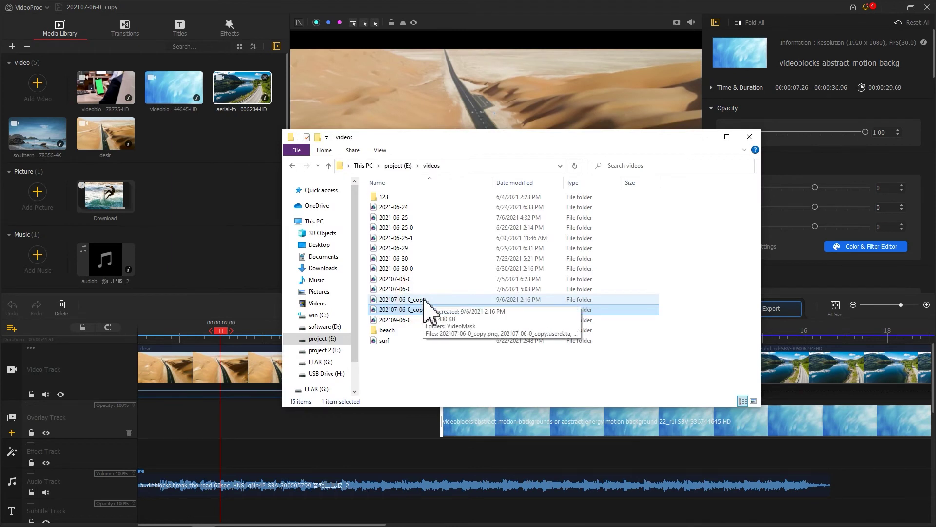
double_click(444, 311)
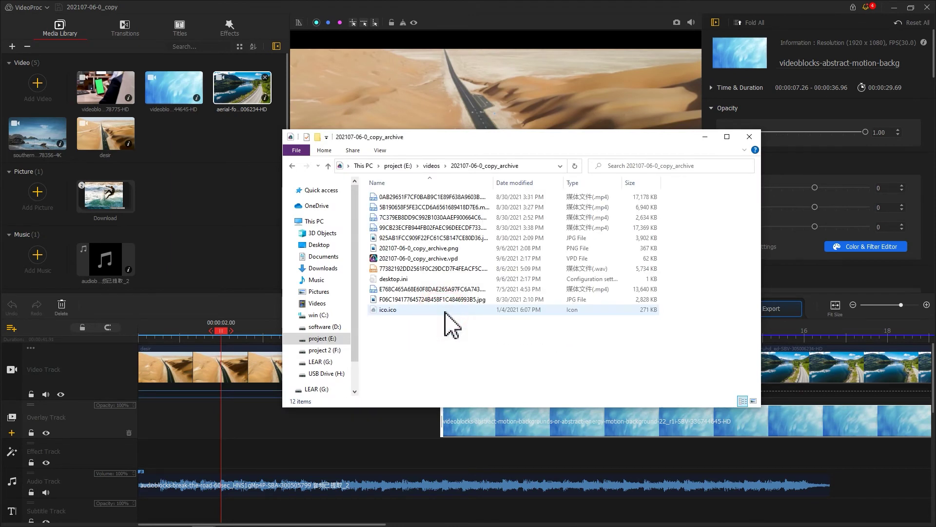
left_click_drag(380, 357, 533, 196)
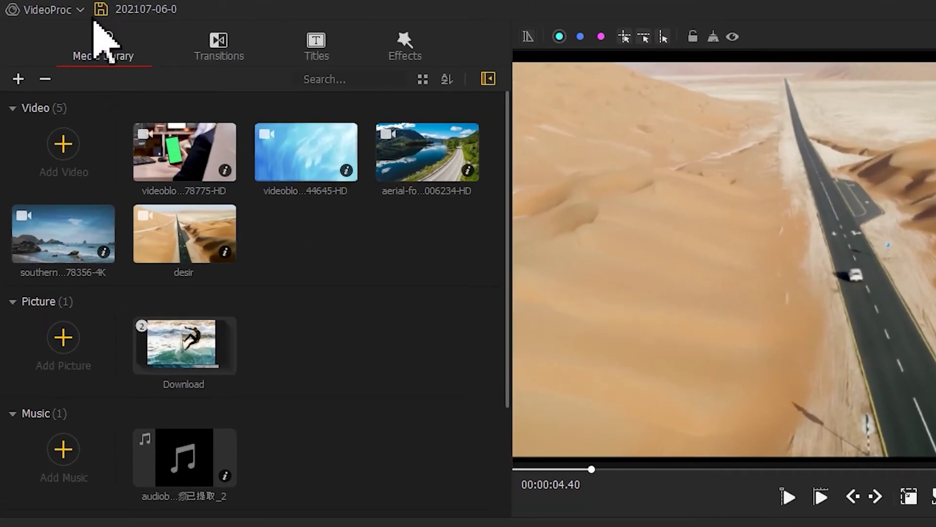
Choose Close Project from the VideoProc menu to close 202107-06-0
left_click(80, 9)
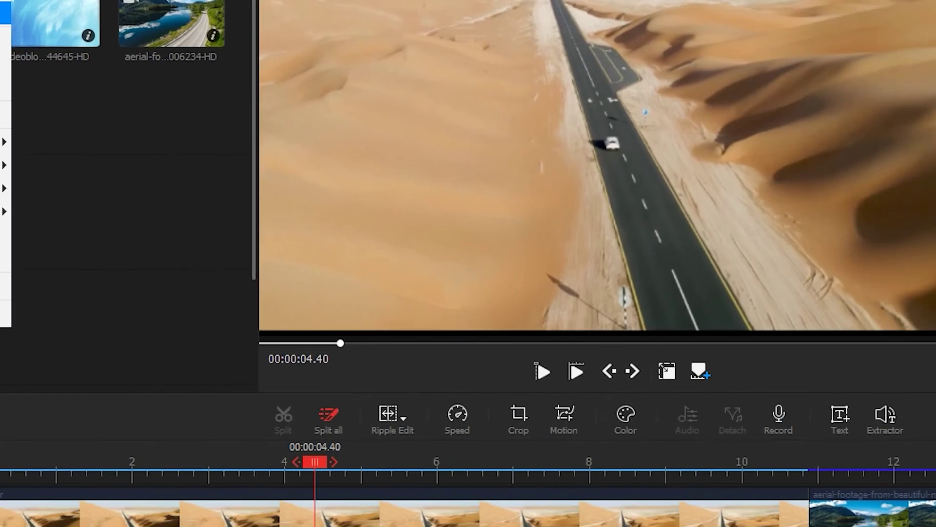
left_click(159, 154)
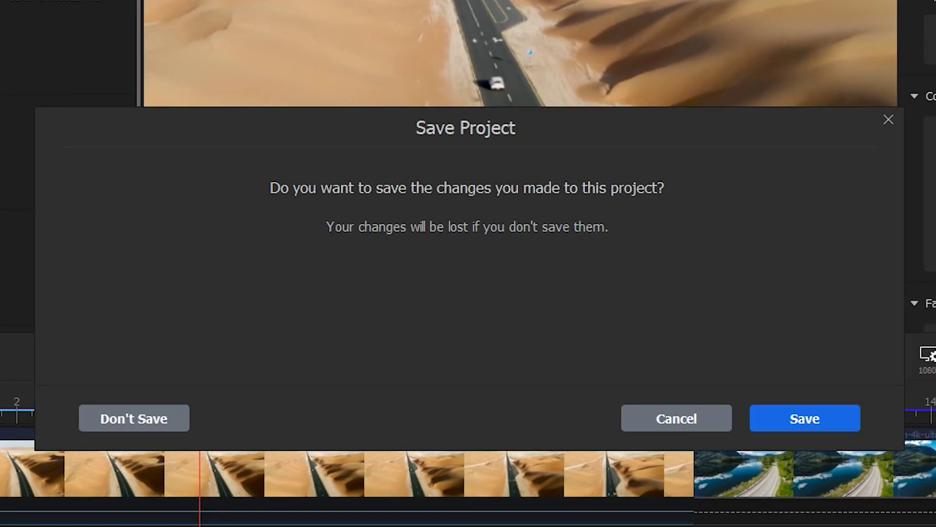